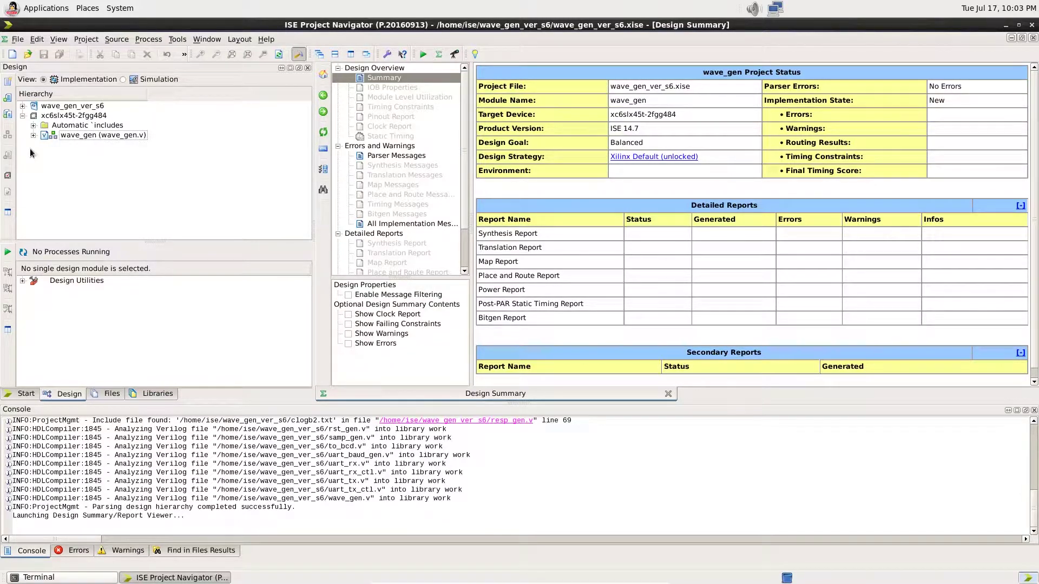
Expand wave_gen and clk_gen_i0 in the design hierarchy and examine the char_fifo, samp_ram and clk_core IP cores.
click(77, 136)
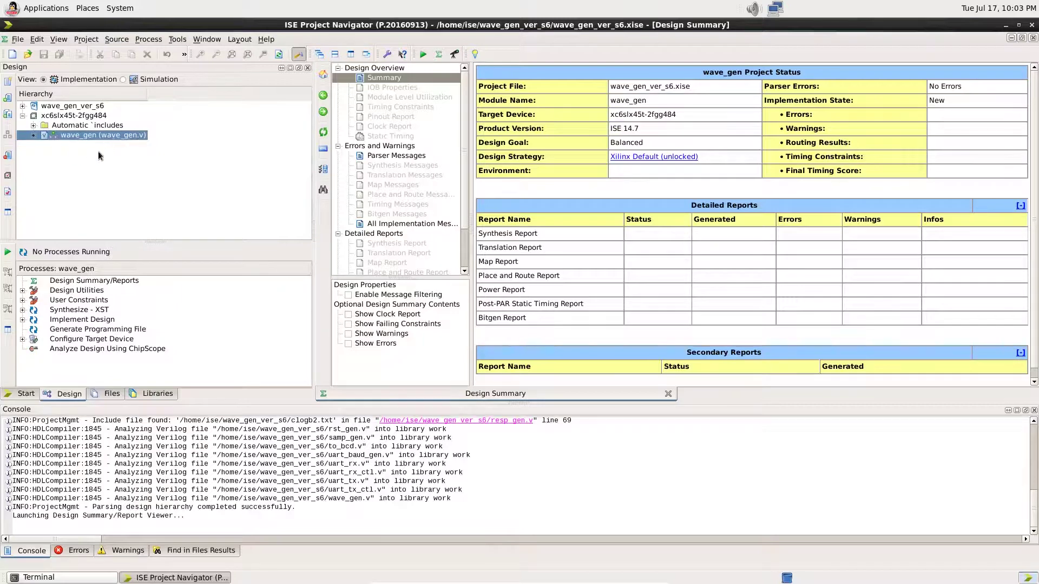
click(33, 134)
scroll(100, 148, down, 1)
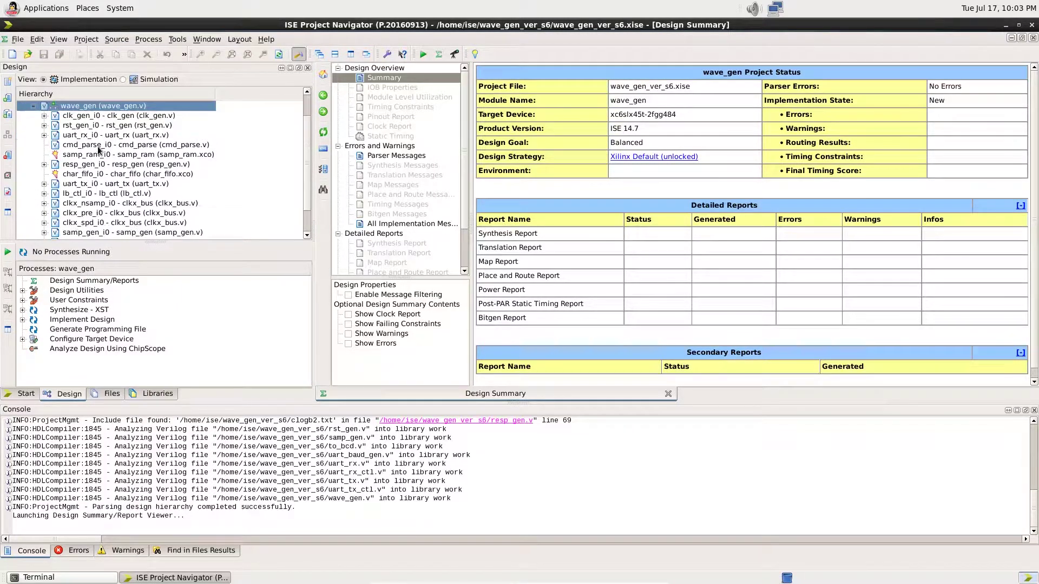
click(44, 115)
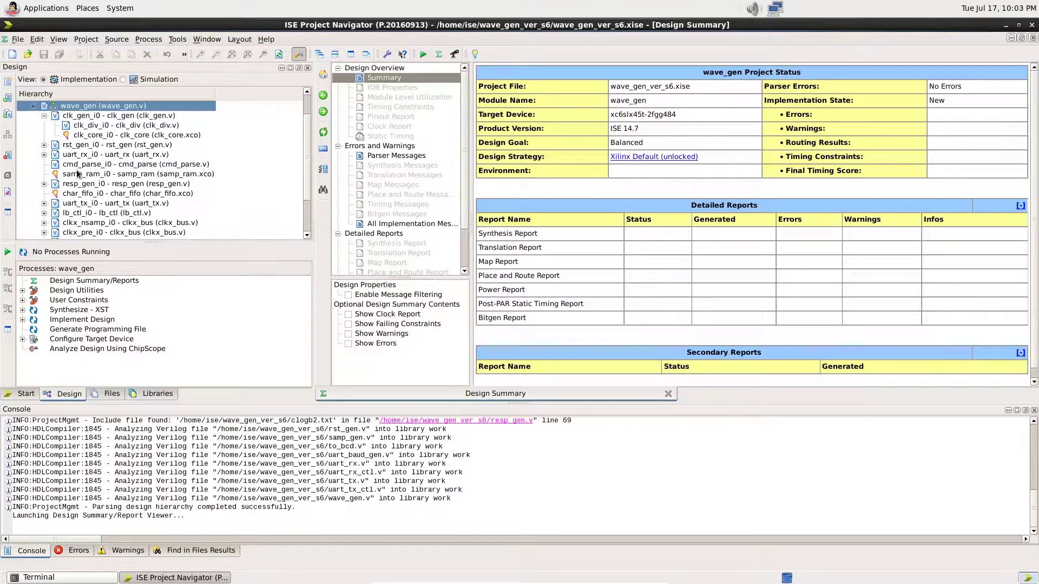
click(85, 196)
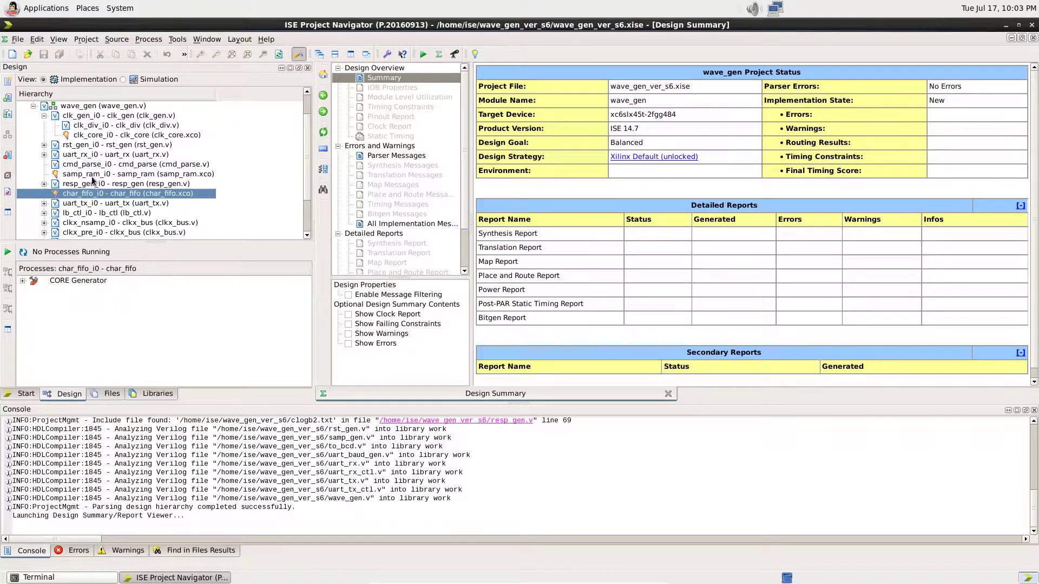
click(93, 176)
click(190, 137)
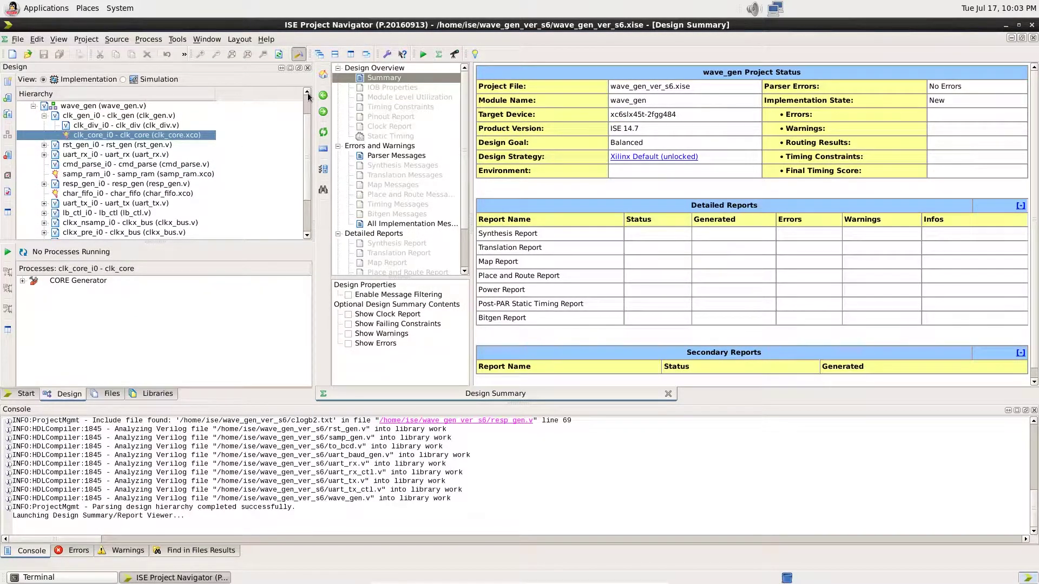
Implement the top module and open wave_gen's RTL schematic, starting with a schematic of the top-level block.
click(420, 56)
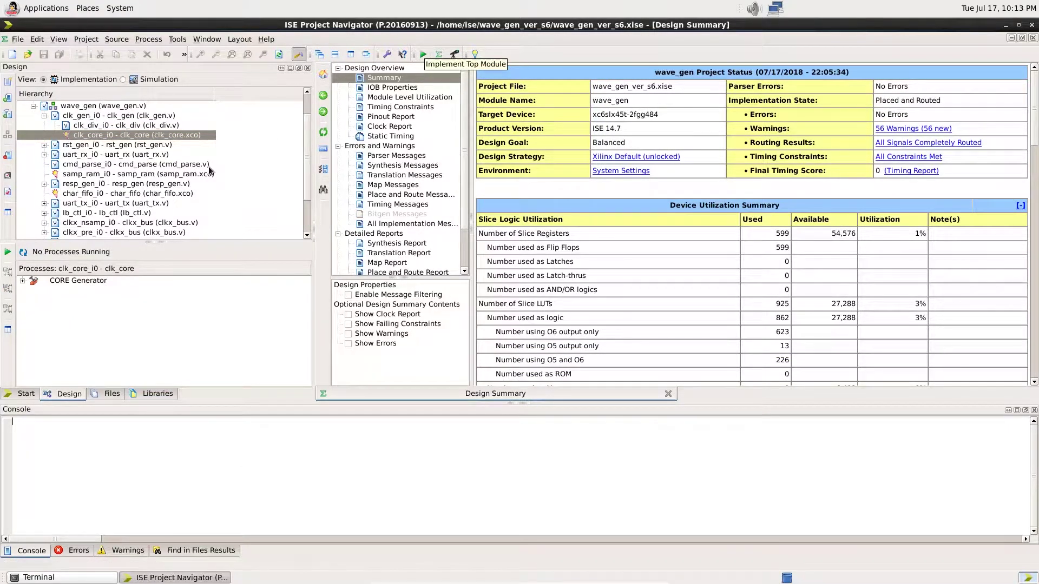
click(126, 106)
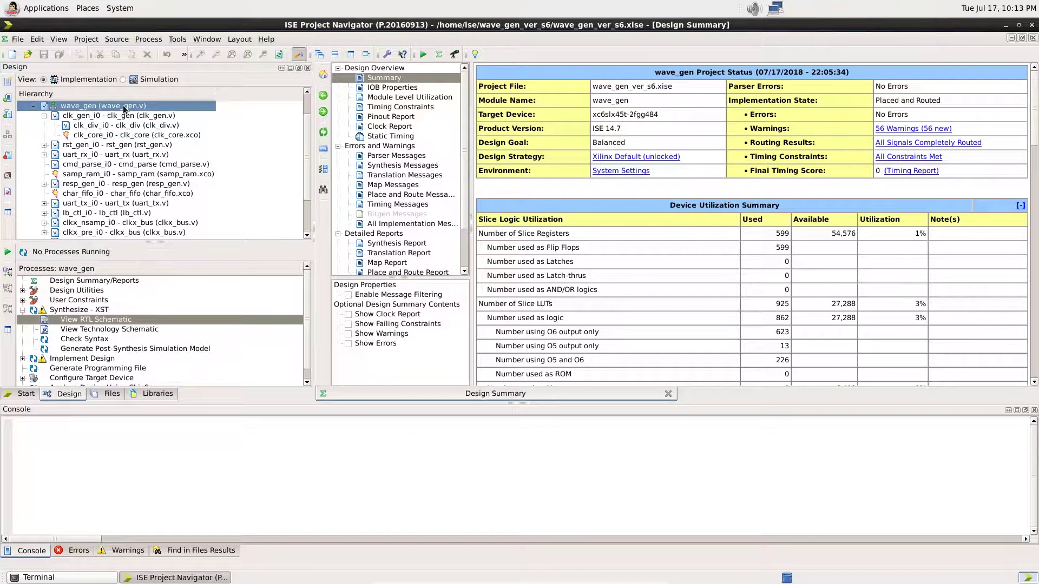
double_click(98, 323)
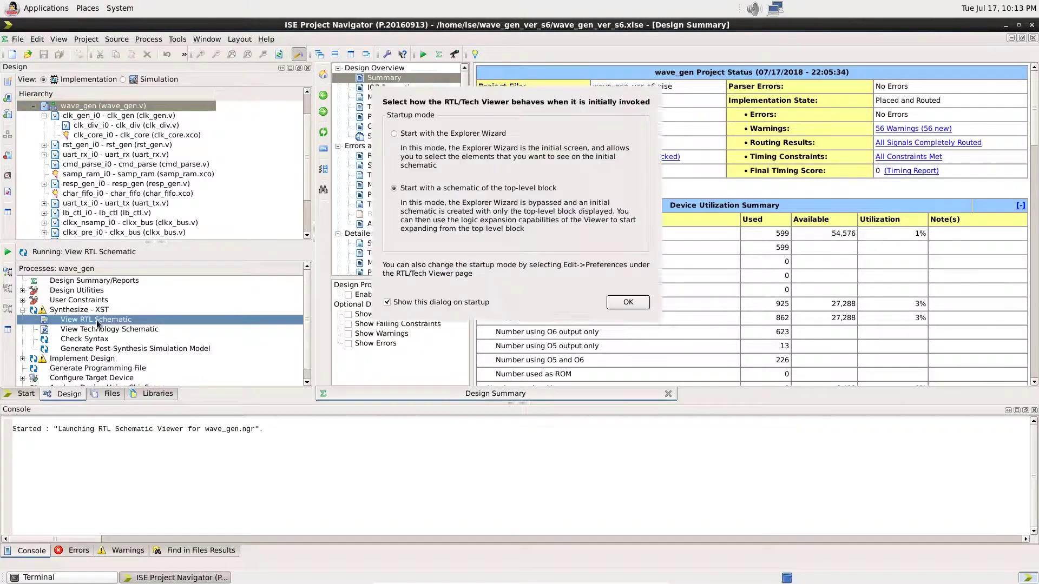
click(633, 306)
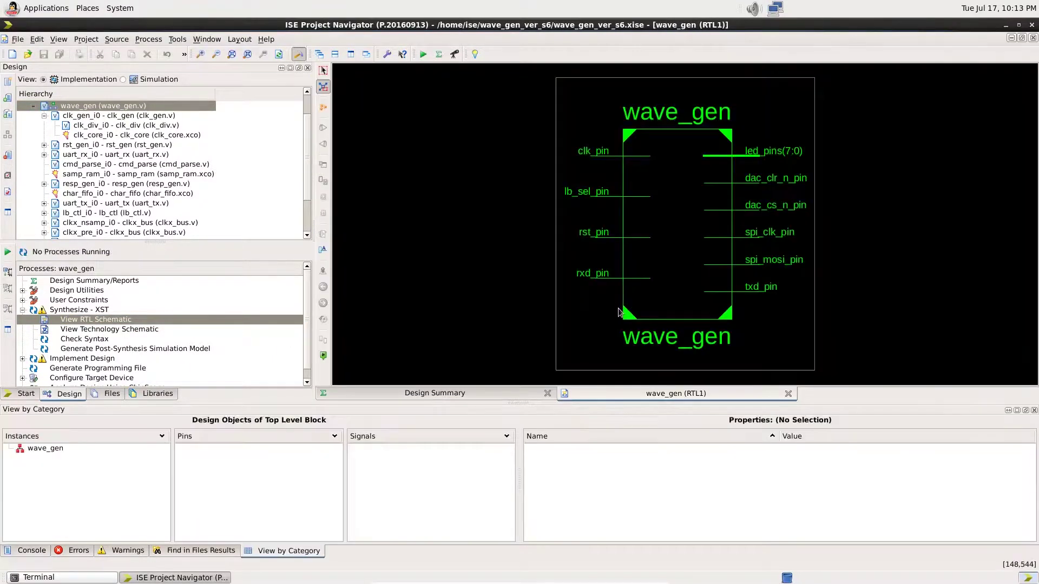
Open the internals of the wave_gen block in the RTL schematic and inspect the char_fifo_i0 and samp_ram_i0 instances.
double_click(675, 248)
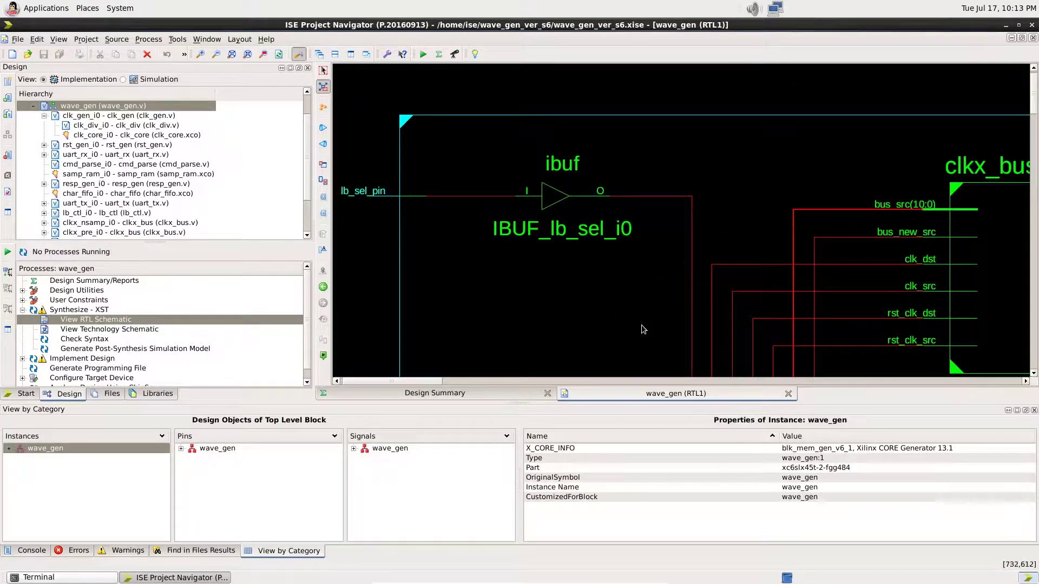
key(F6)
click(785, 243)
scroll(787, 243, up, 5)
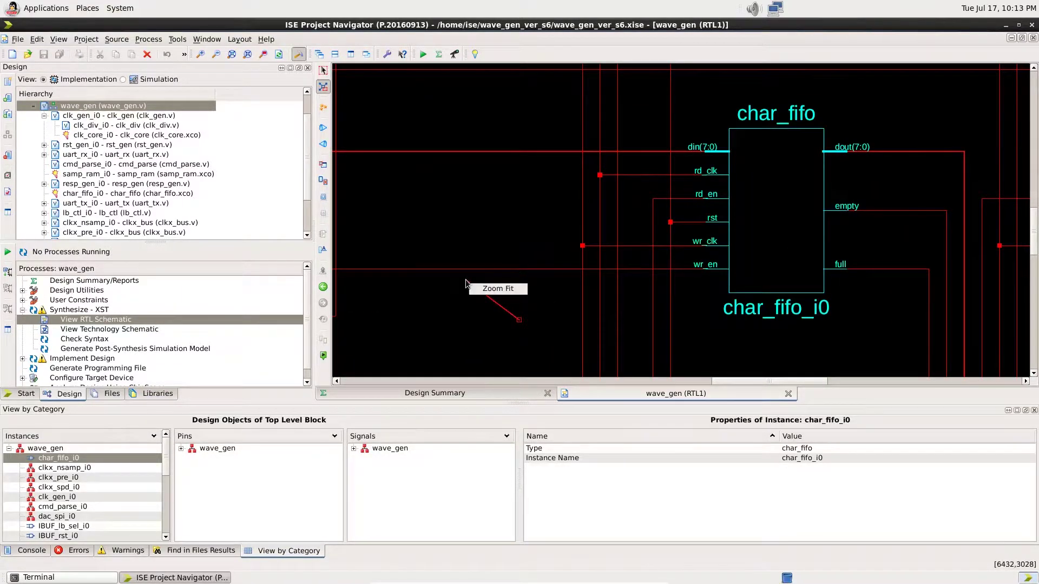
click(466, 279)
key(F6)
click(608, 102)
scroll(609, 103, up, 5)
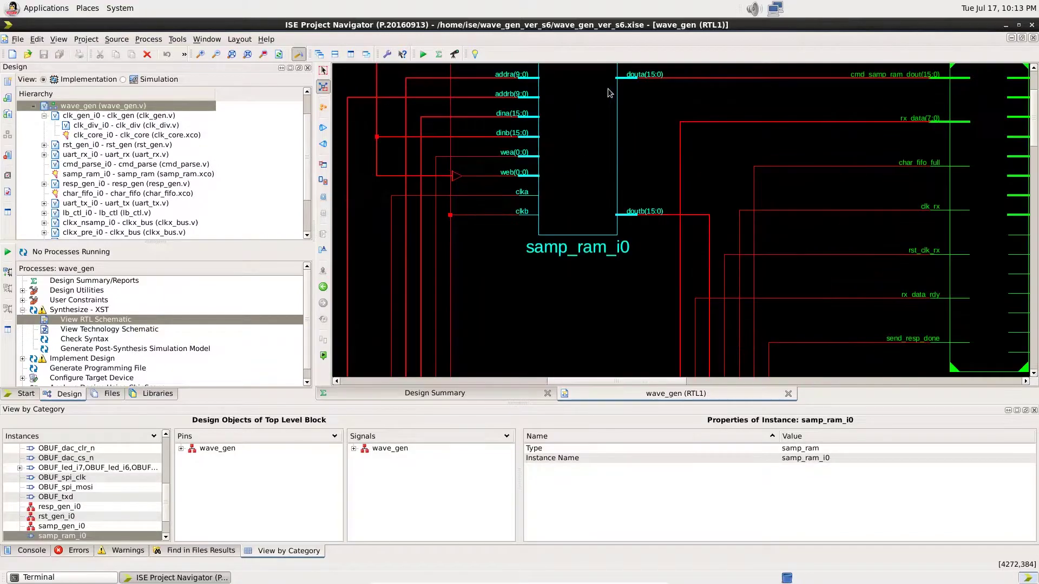
click(579, 314)
key(F6)
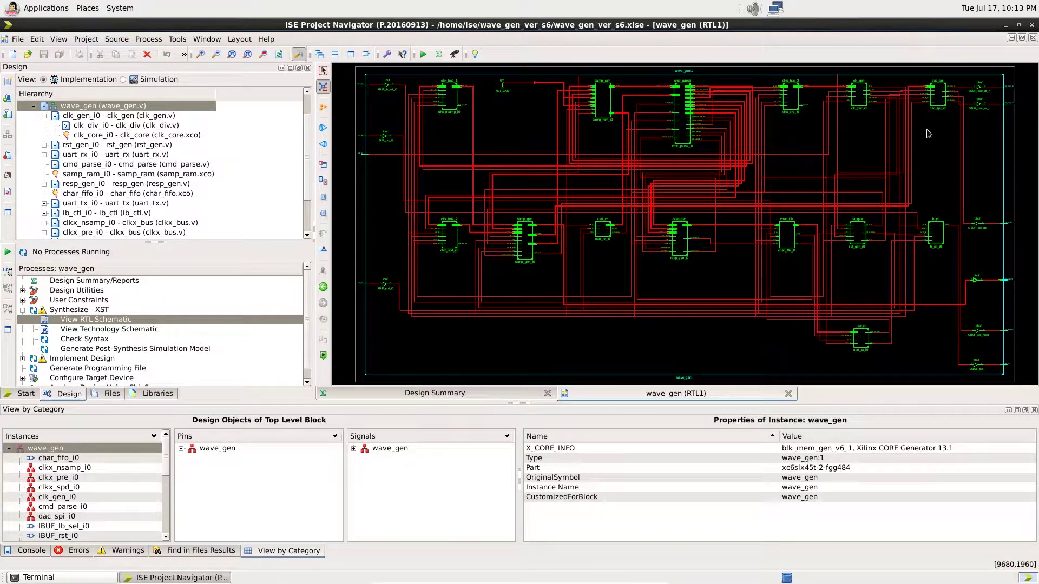
Expand the clk_gen_i0 block in the RTL schematic and inspect the clock core inside it.
click(871, 93)
scroll(871, 93, up, 5)
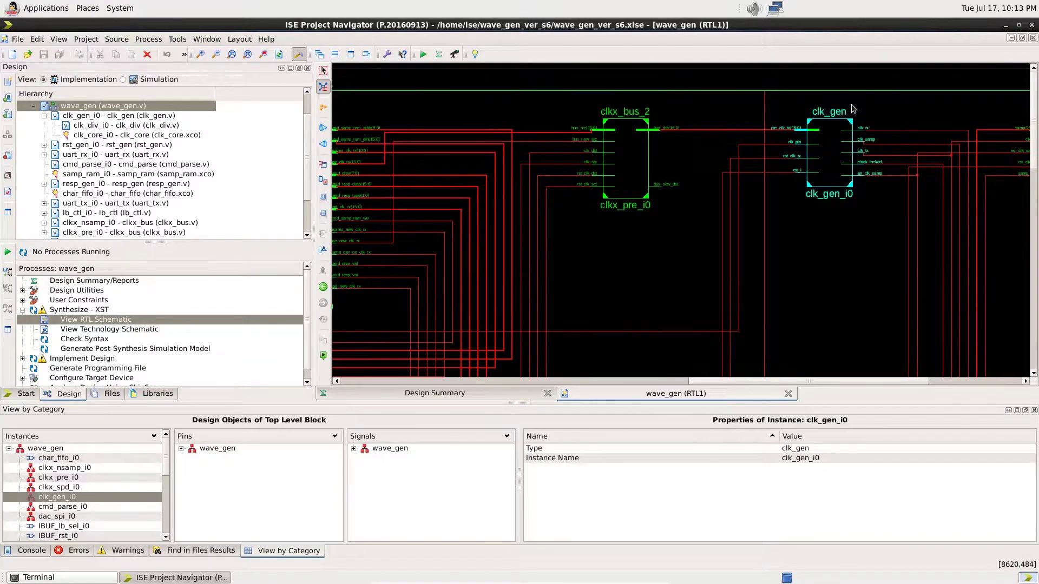
double_click(815, 149)
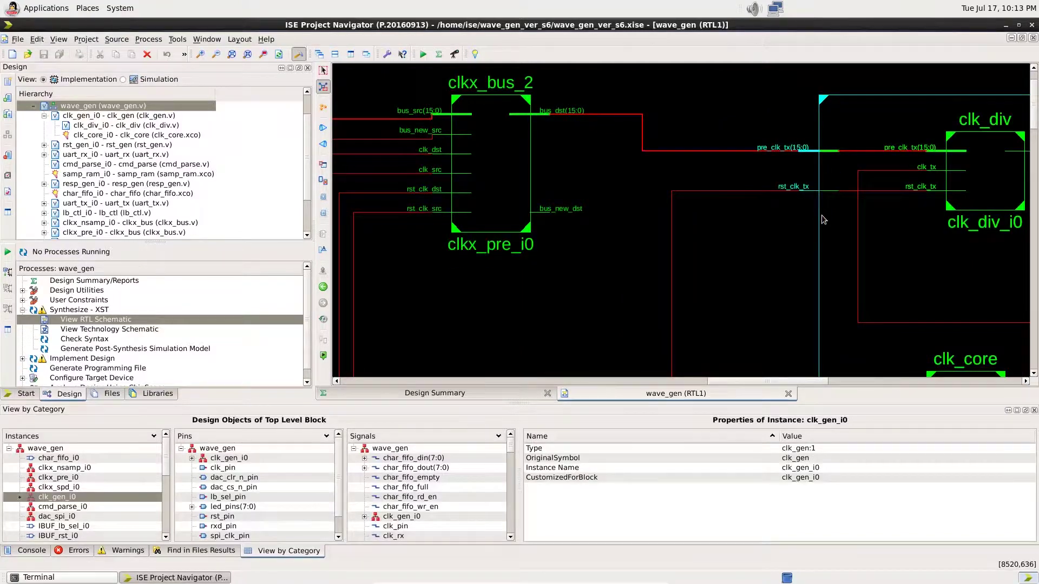
scroll(826, 221, down, 3)
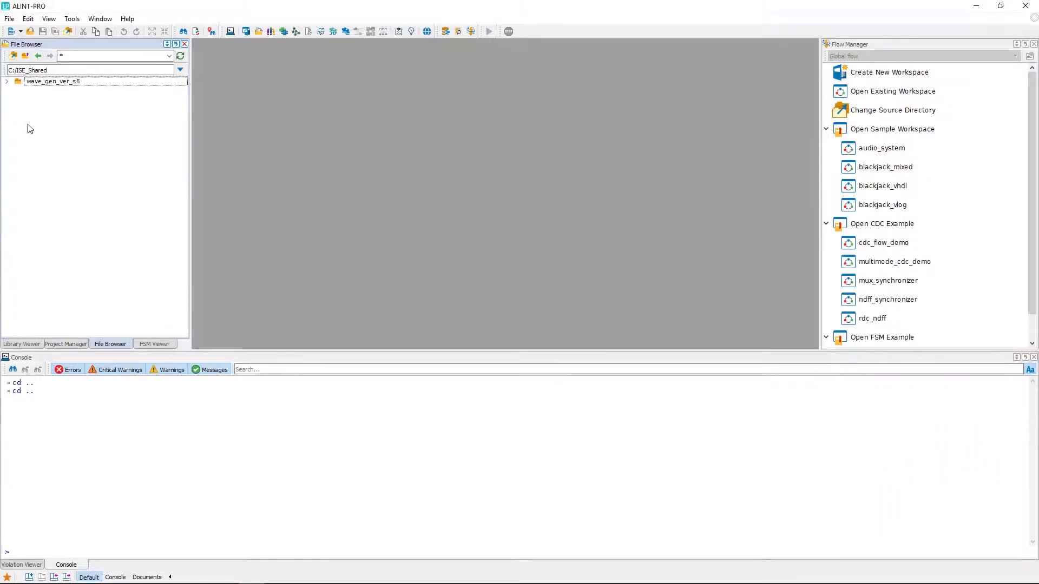
In ALINT-PRO, open the wave_gen_ver_s6.xise project file from the wave_gen_ver_s6 folder for conversion.
click(7, 81)
scroll(83, 150, down, 18)
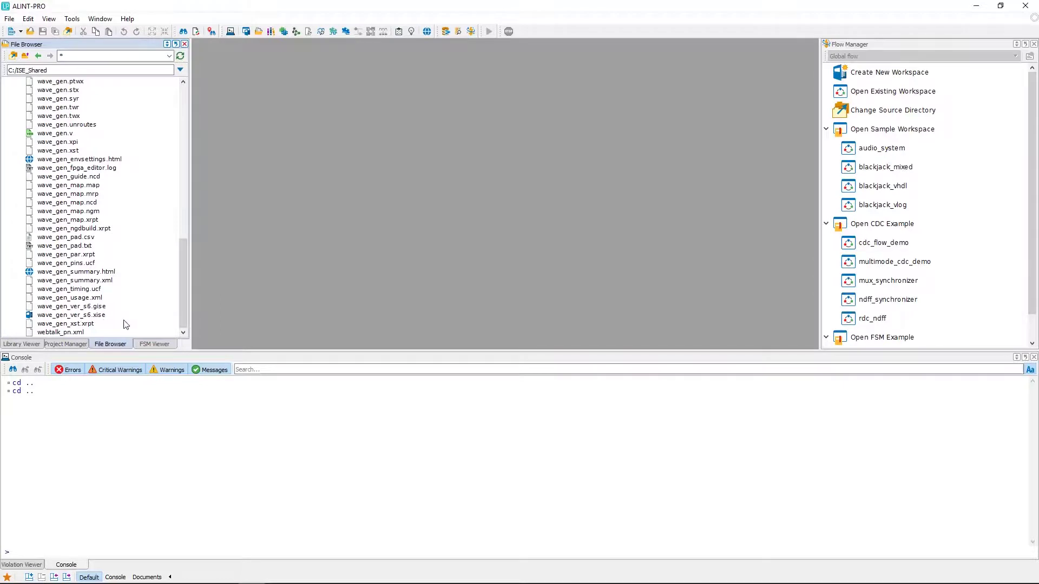
click(125, 319)
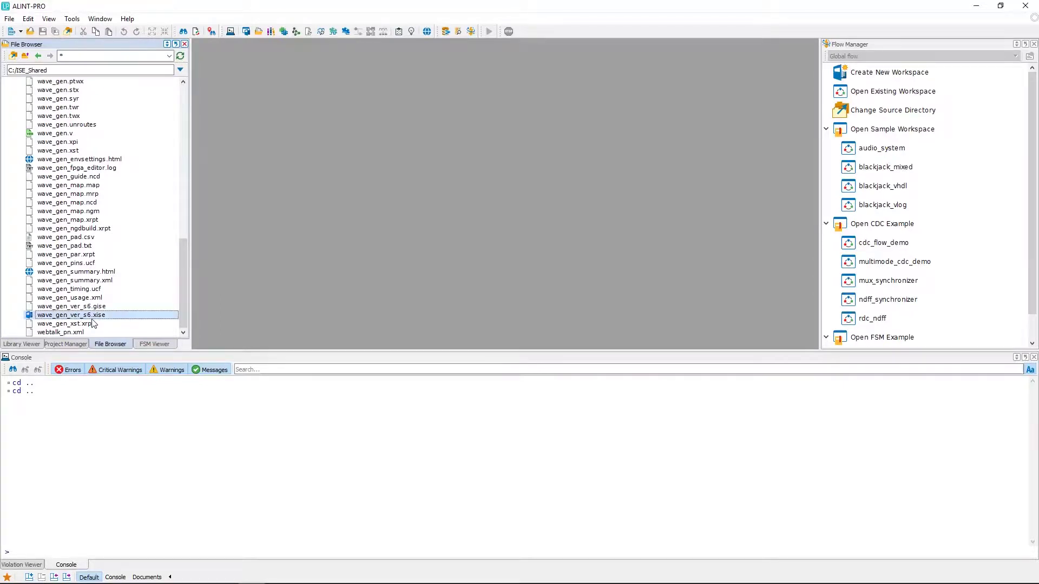
double_click(119, 317)
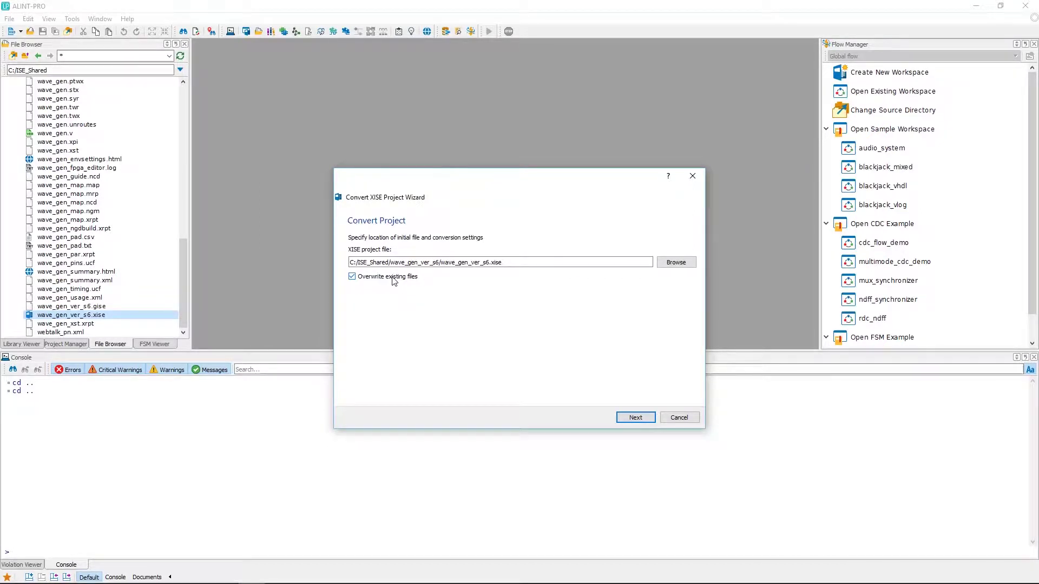
Convert the XISE project with existing files overwritten, after reviewing the structure of the converted workspace.
click(393, 280)
click(633, 418)
scroll(401, 314, down, 5)
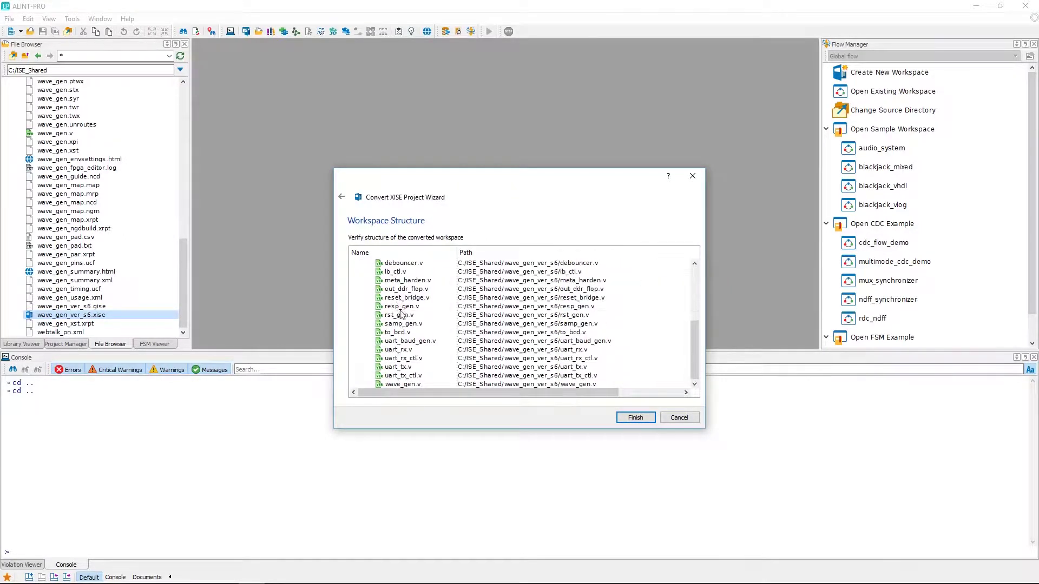
scroll(401, 314, up, 5)
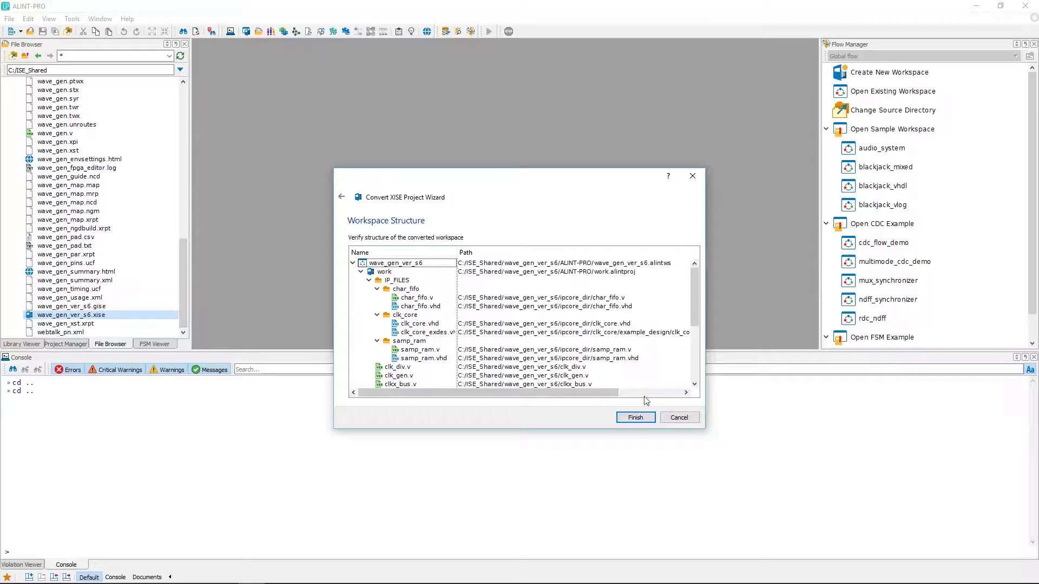
click(646, 420)
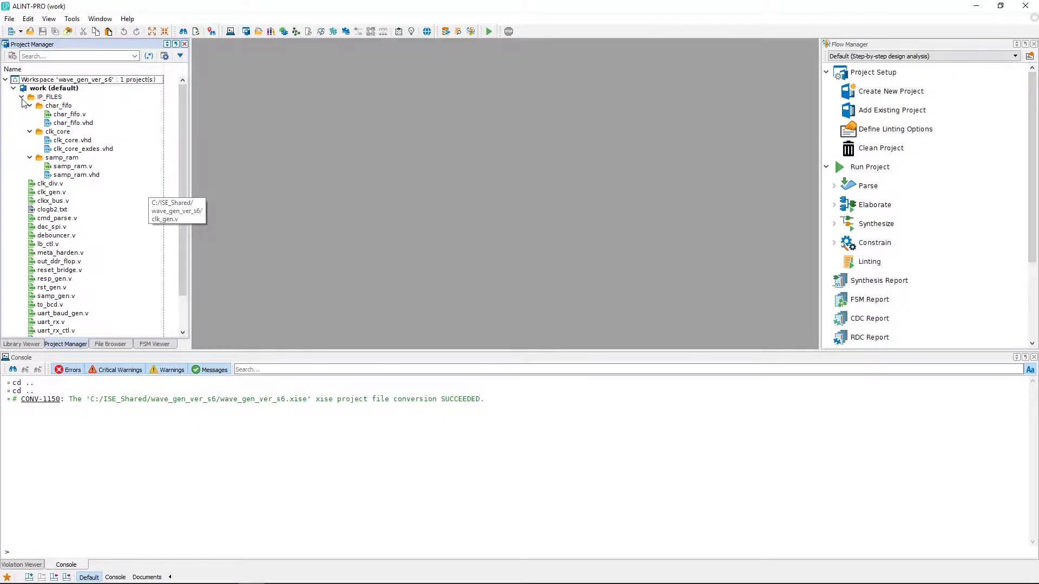
Review the converted work project's file tree, including the char_fifo, clk_core and samp_ram folders under IP_FILES.
click(53, 90)
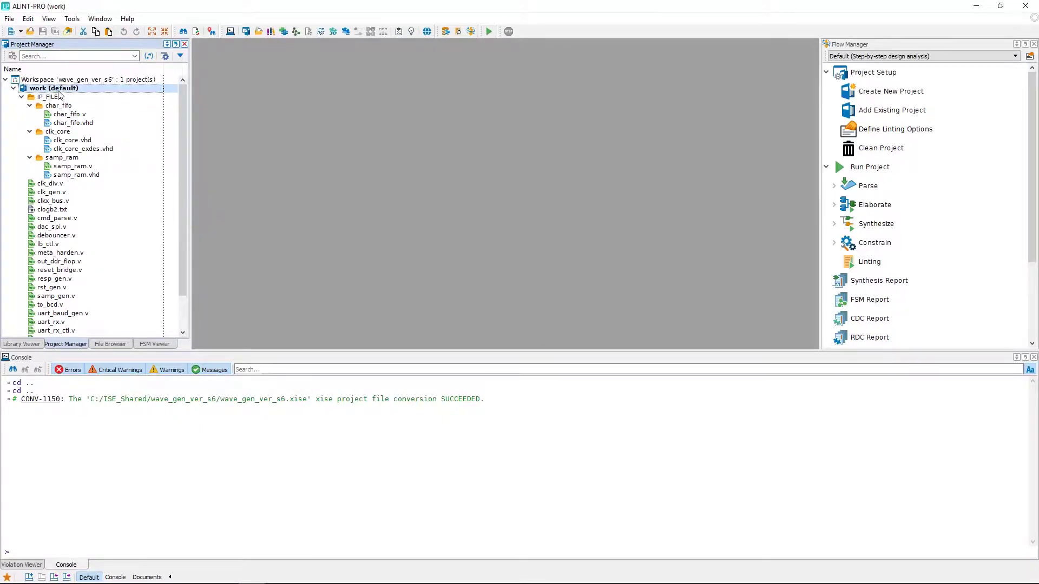
scroll(110, 224, down, 1)
scroll(109, 226, up, 1)
click(54, 108)
click(57, 133)
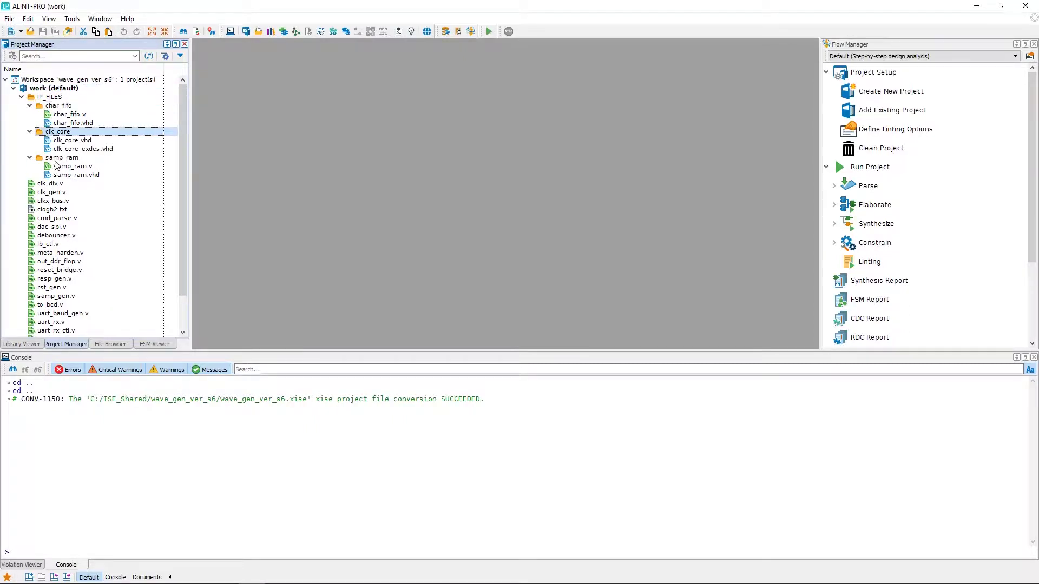
click(56, 158)
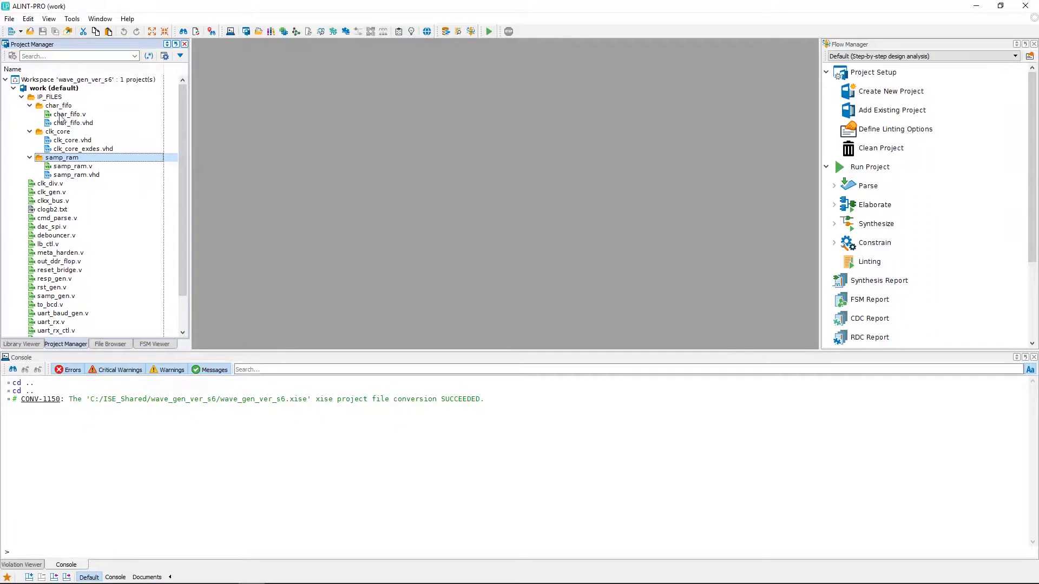
Open the work project's properties and view the libraries set for Verilog / SystemVerilog parsing.
click(56, 89)
right_click(56, 90)
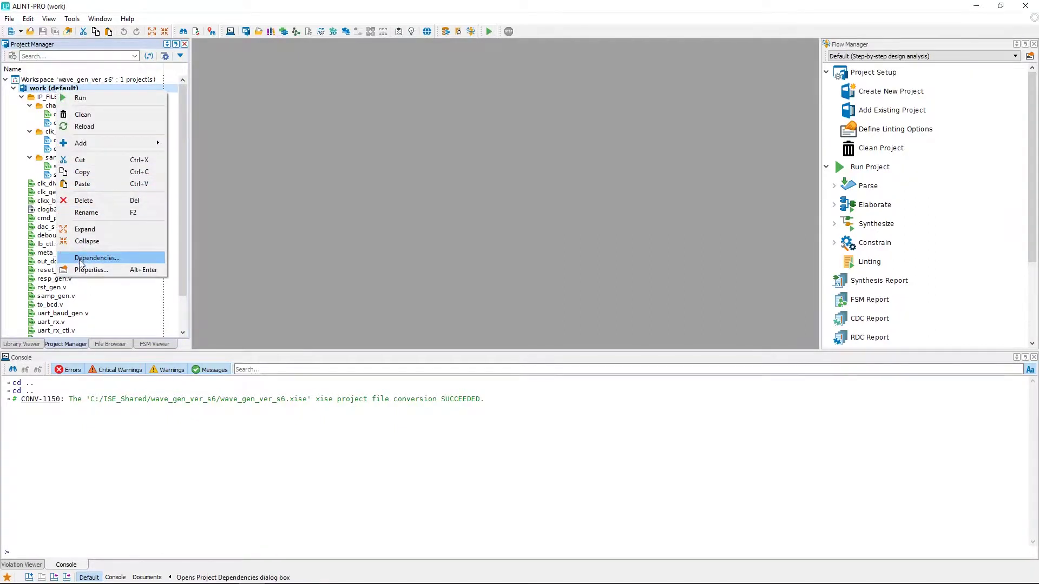
click(80, 258)
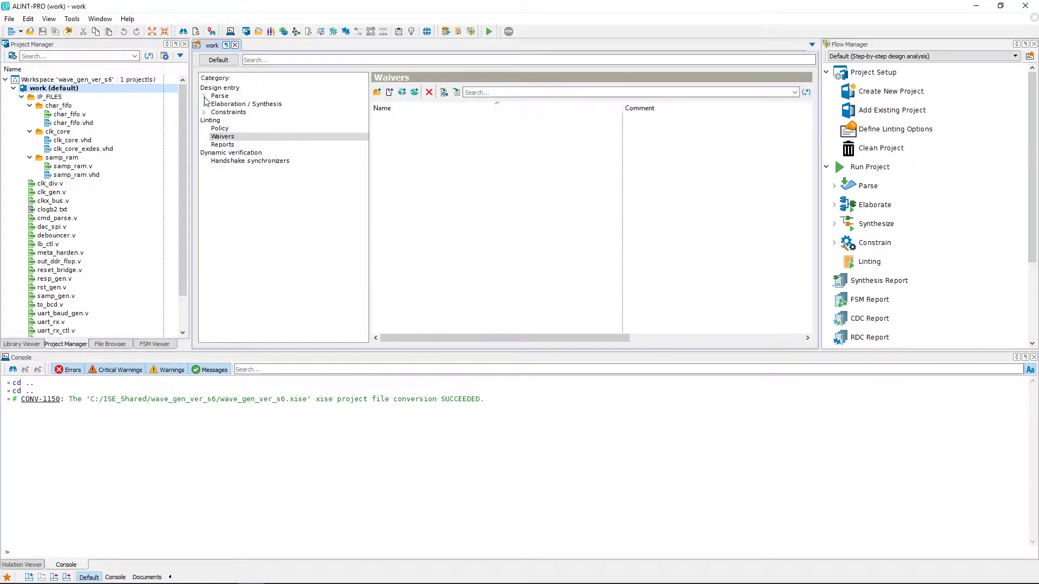
click(204, 96)
click(232, 104)
click(215, 104)
click(239, 130)
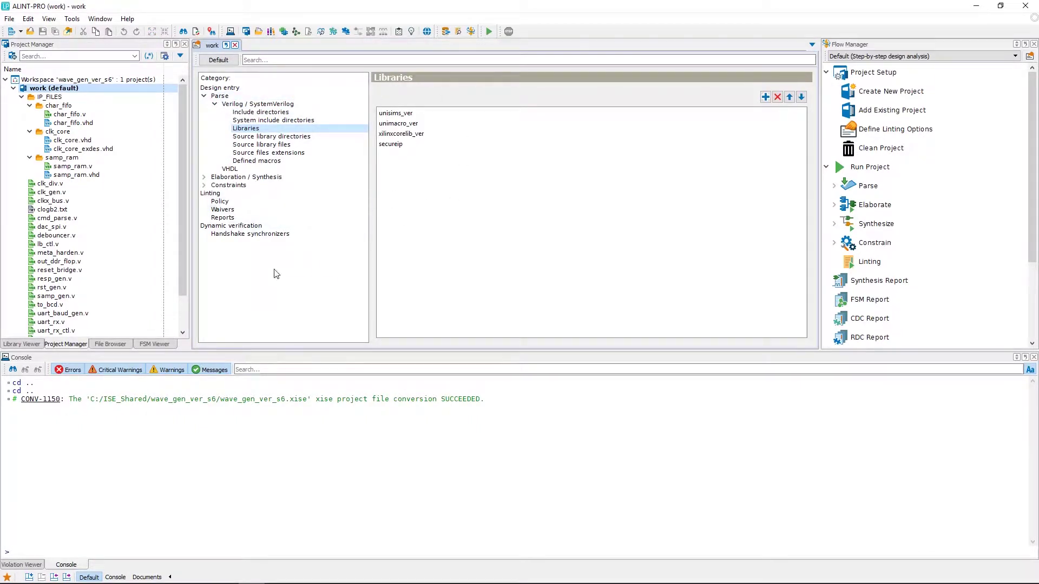
Browse the attached libraries and expand xilinx (ISE) to examine the vendor libraries it contains.
click(21, 345)
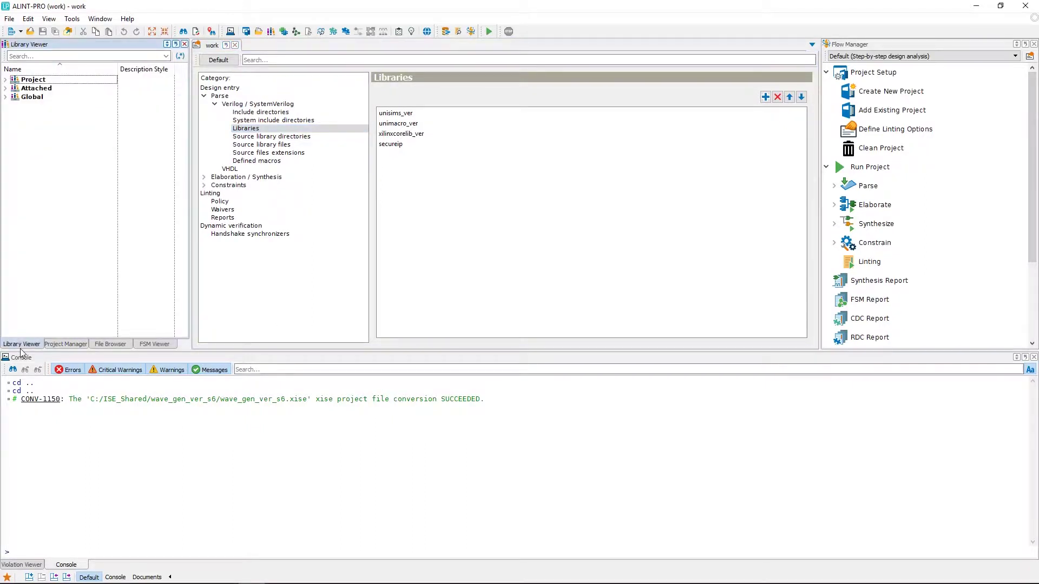
click(5, 88)
click(38, 97)
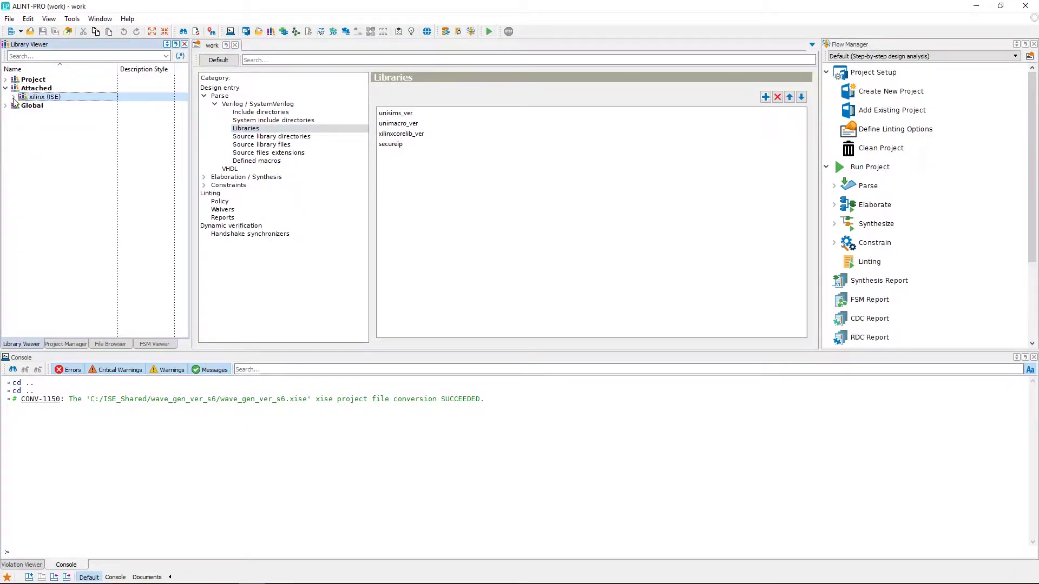
click(13, 97)
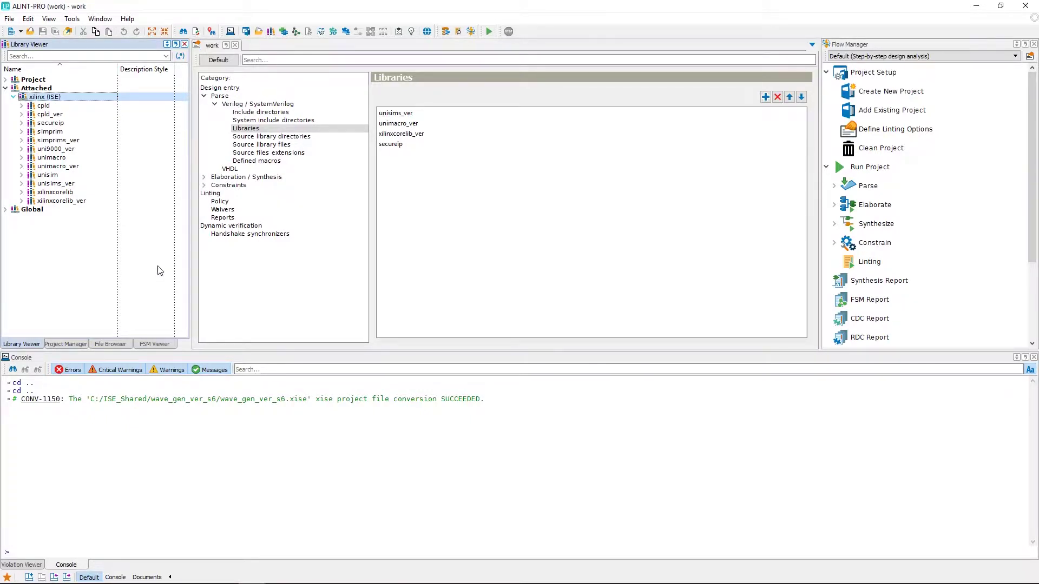
Run the full design analysis on the work project.
click(73, 345)
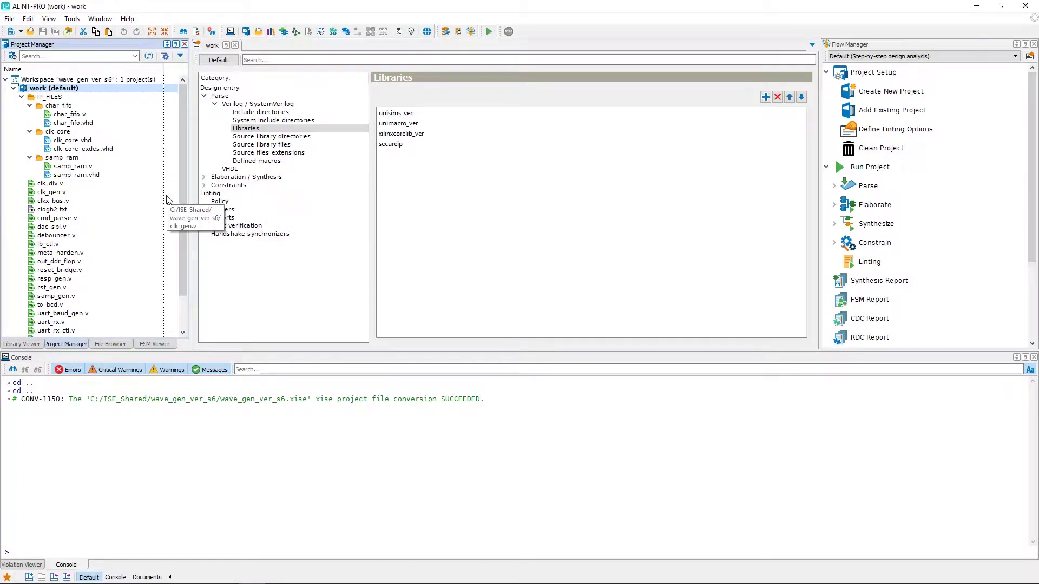
right_click(122, 89)
click(127, 98)
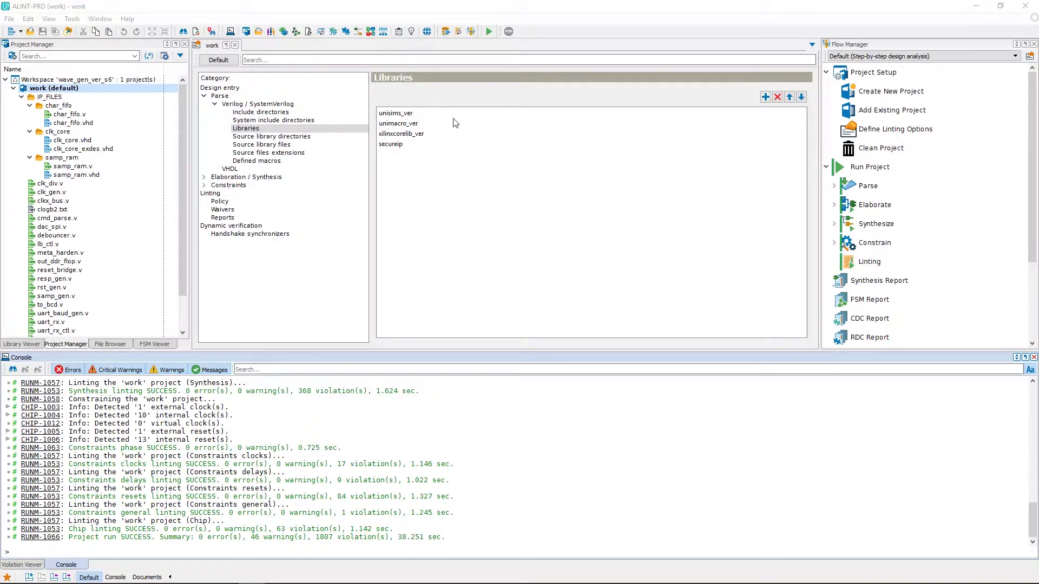
Open the wave_gen design's schematic and examine its top-level blocks, including the char_fifo instance and the memory block along the upper edge.
click(365, 36)
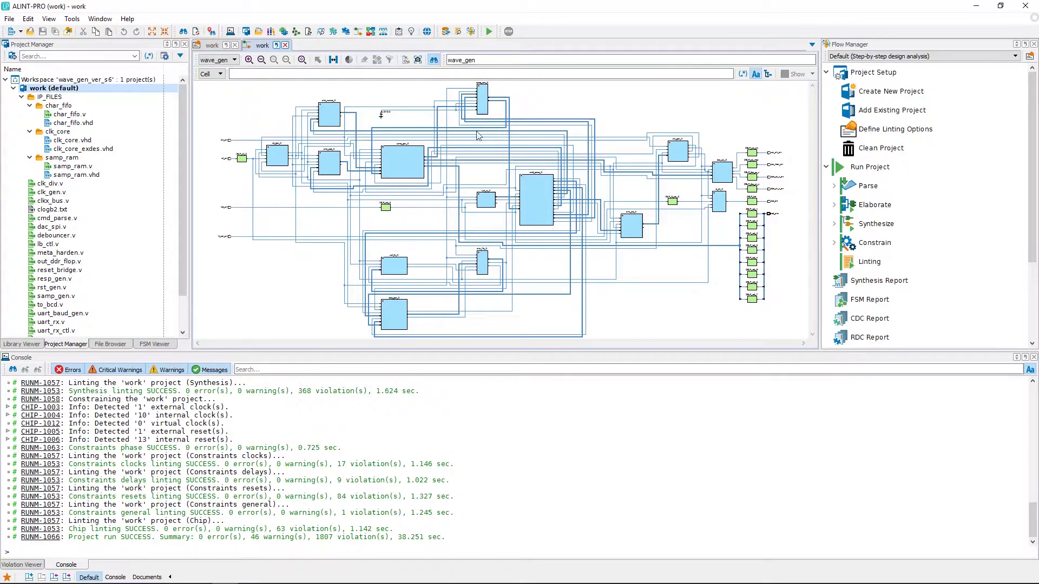
click(487, 102)
scroll(487, 101, up, 5)
scroll(487, 103, down, 5)
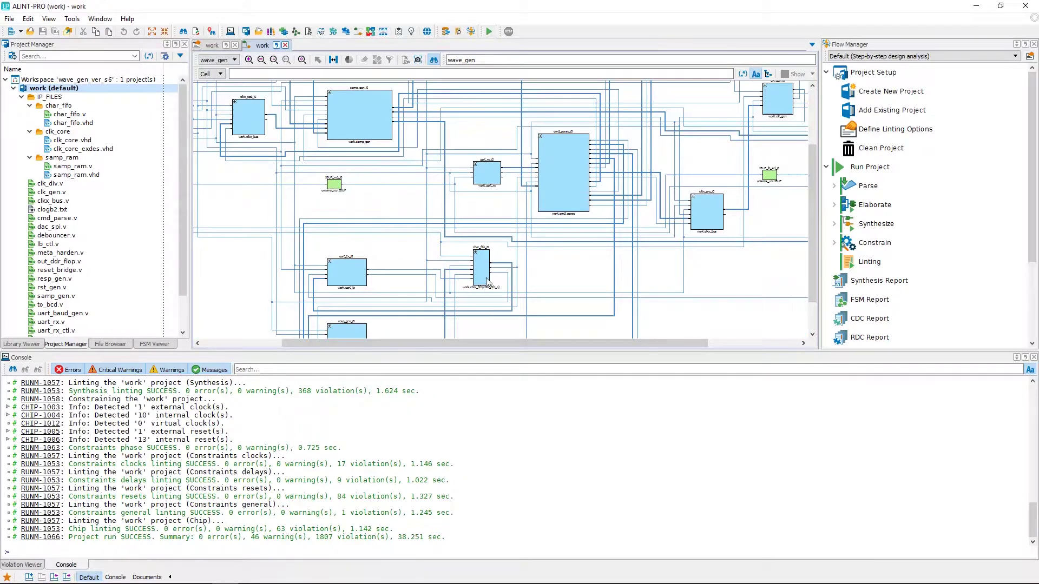
scroll(488, 276, up, 2)
scroll(488, 276, down, 3)
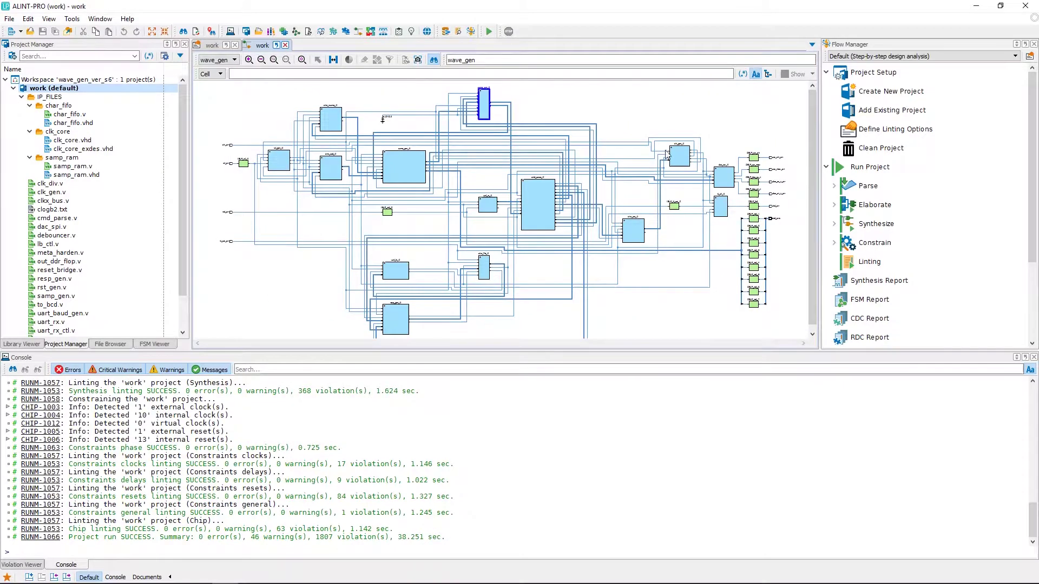
Expand the clk_gen_i0 block in the schematic and examine its clk_core_i0 instance and the BUFGCE_clk_samp_i0 cell.
scroll(687, 154, up, 4)
click(641, 126)
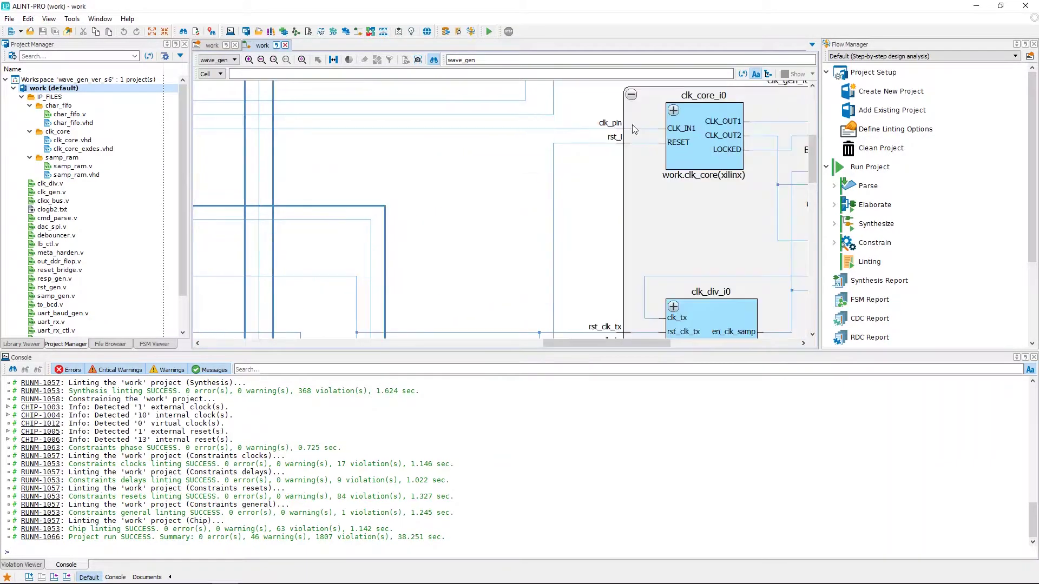
drag(607, 342, 690, 343)
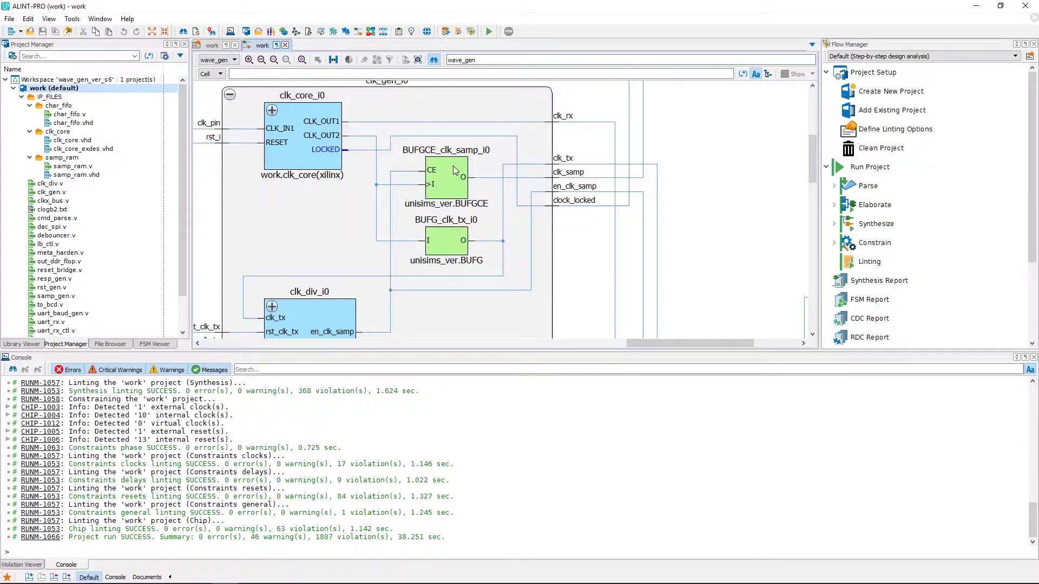
click(453, 166)
scroll(319, 227, down, 3)
drag(653, 344, 577, 343)
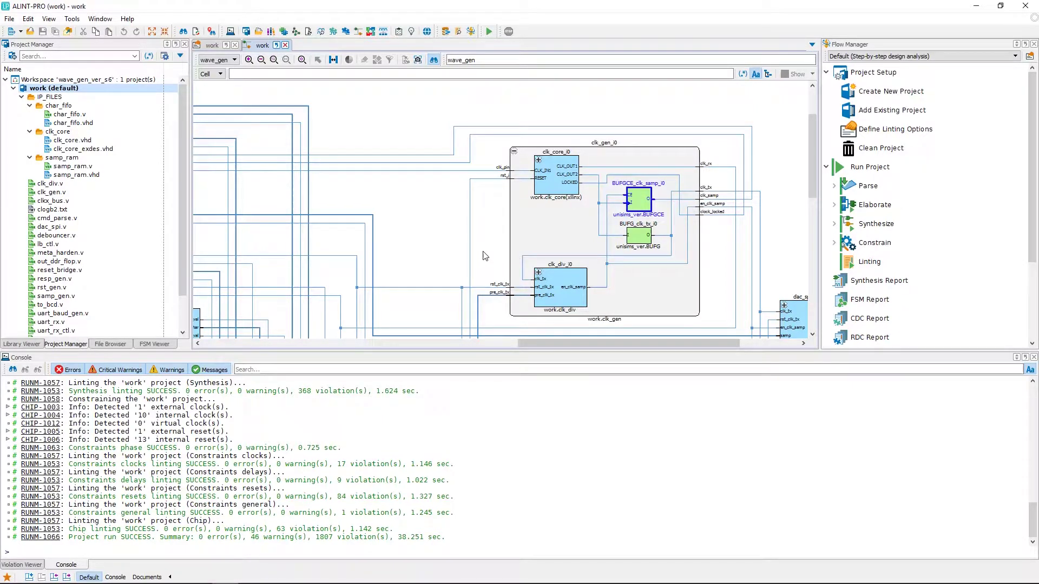
Revisit the attached xilinx (ISE) libraries and look through the work project's source files down to wave_gen.v.
click(34, 345)
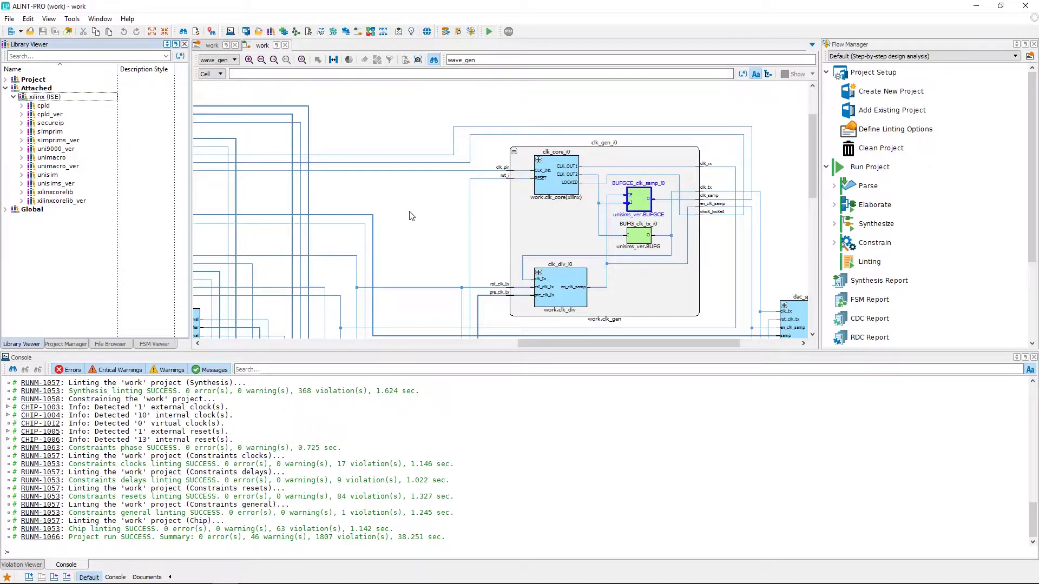
click(94, 98)
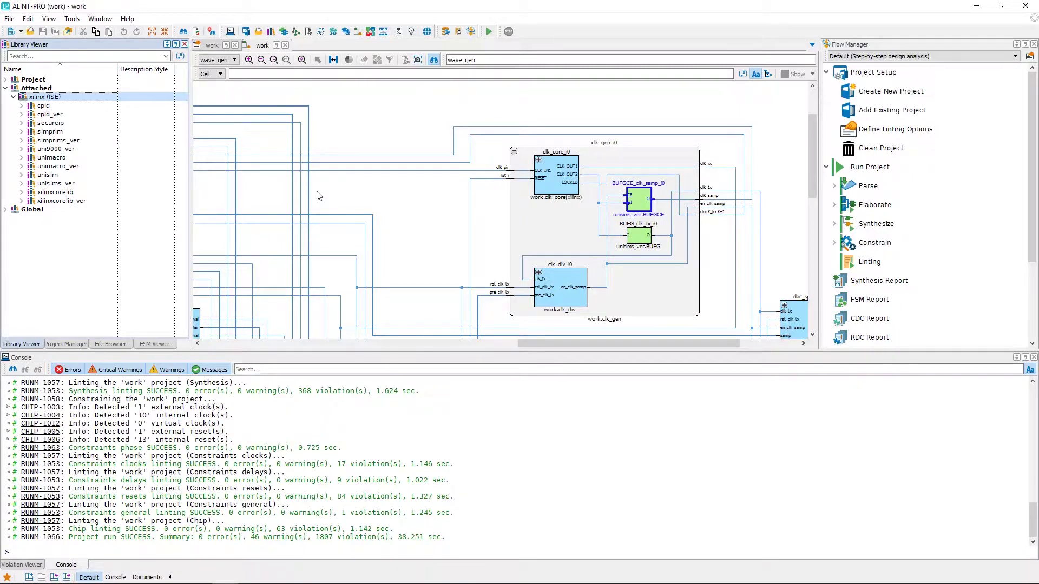
click(65, 344)
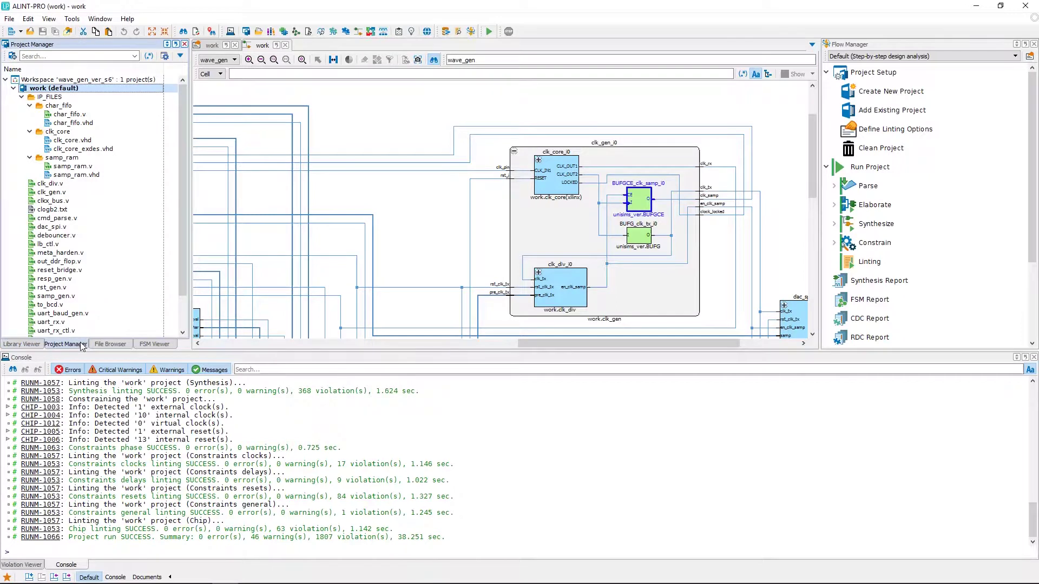
scroll(174, 295, down, 3)
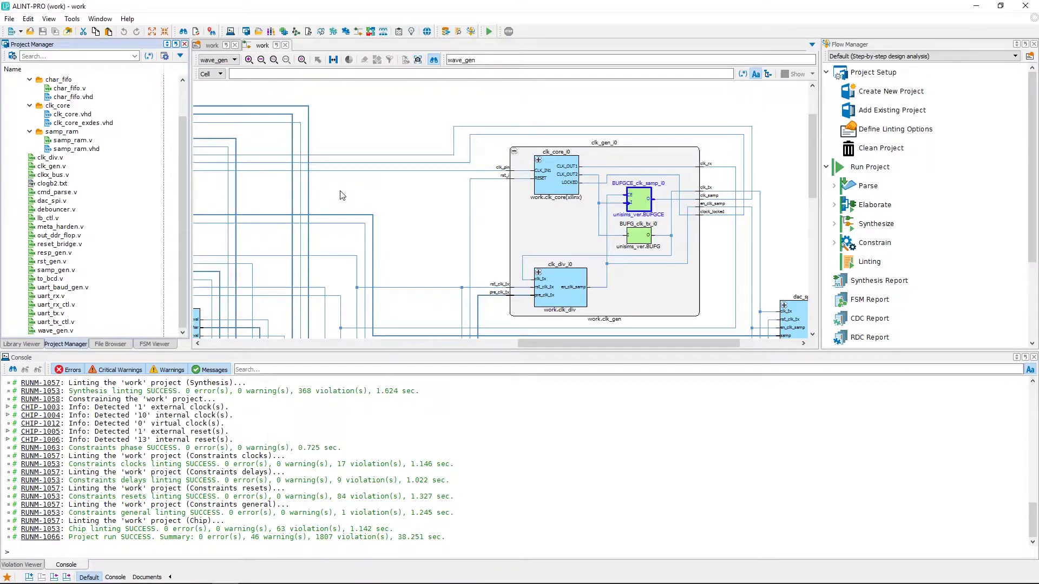
scroll(341, 195, down, 3)
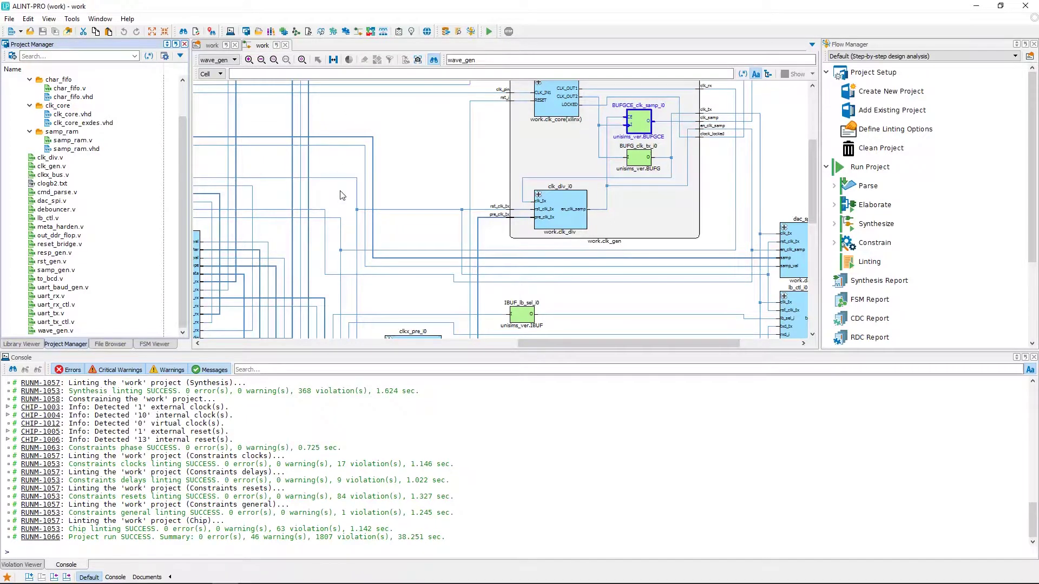